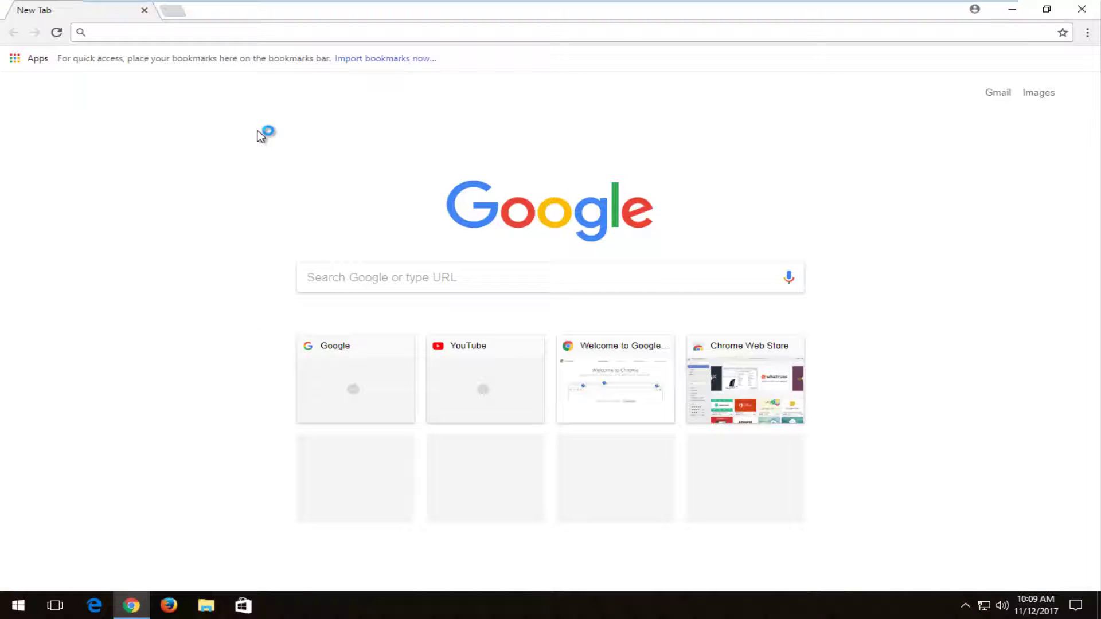
Load google.com and search for 'pixmaTS9120 driver'.
type("google.com")
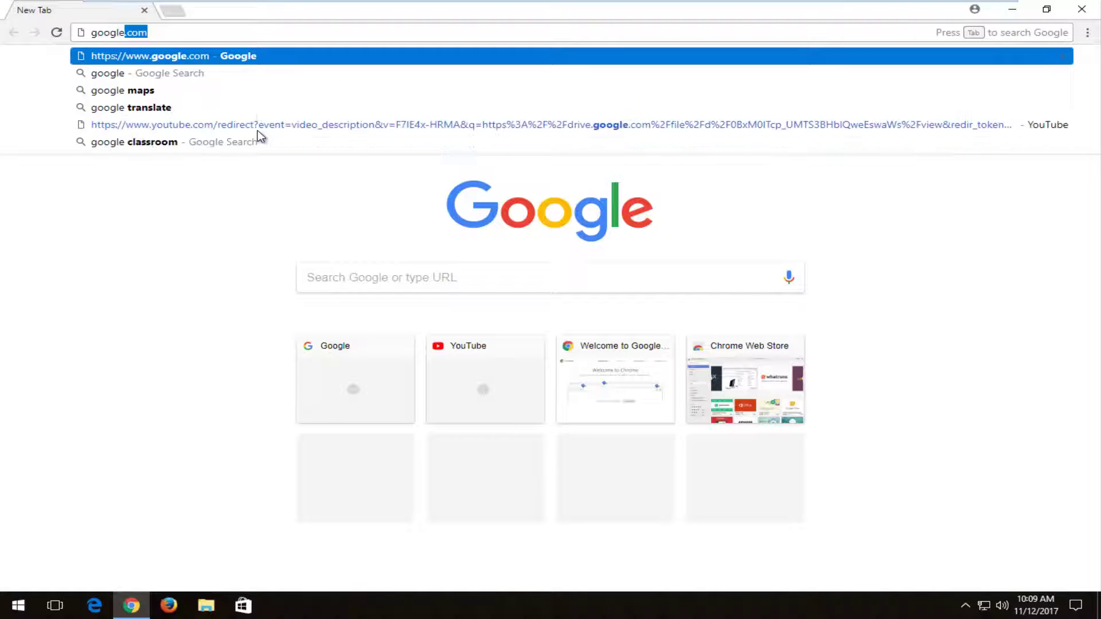
key("Return")
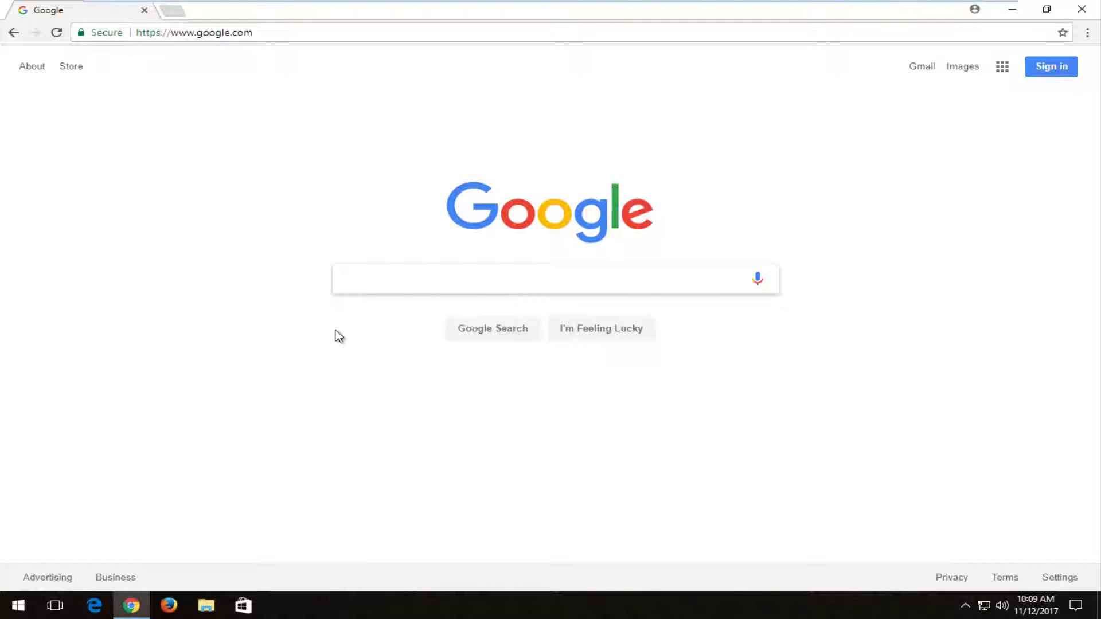
type("pixma")
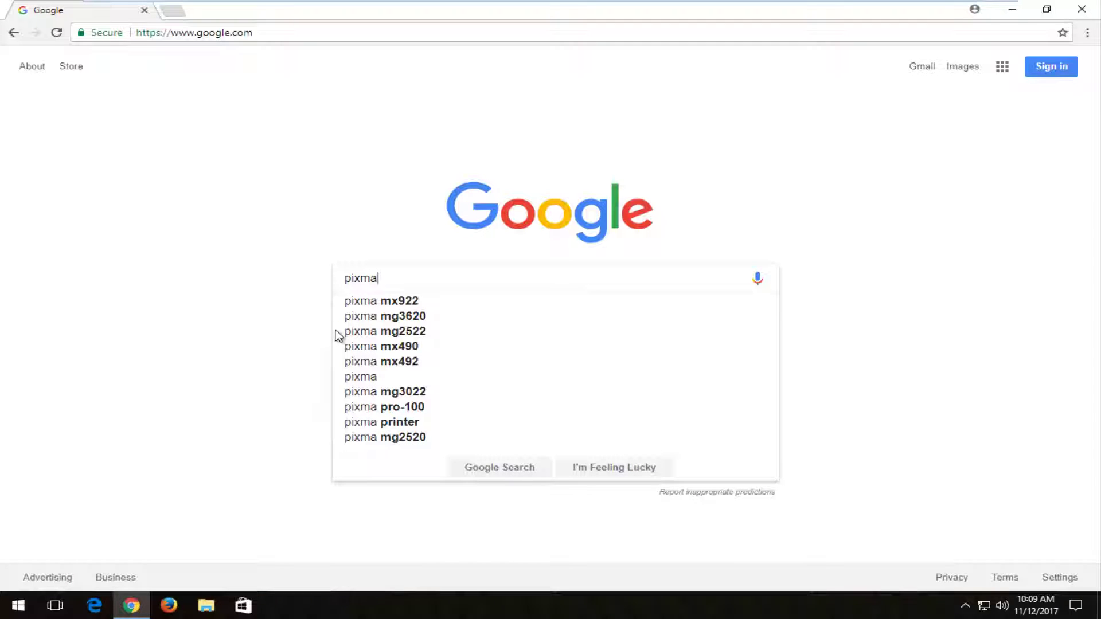
type("TS")
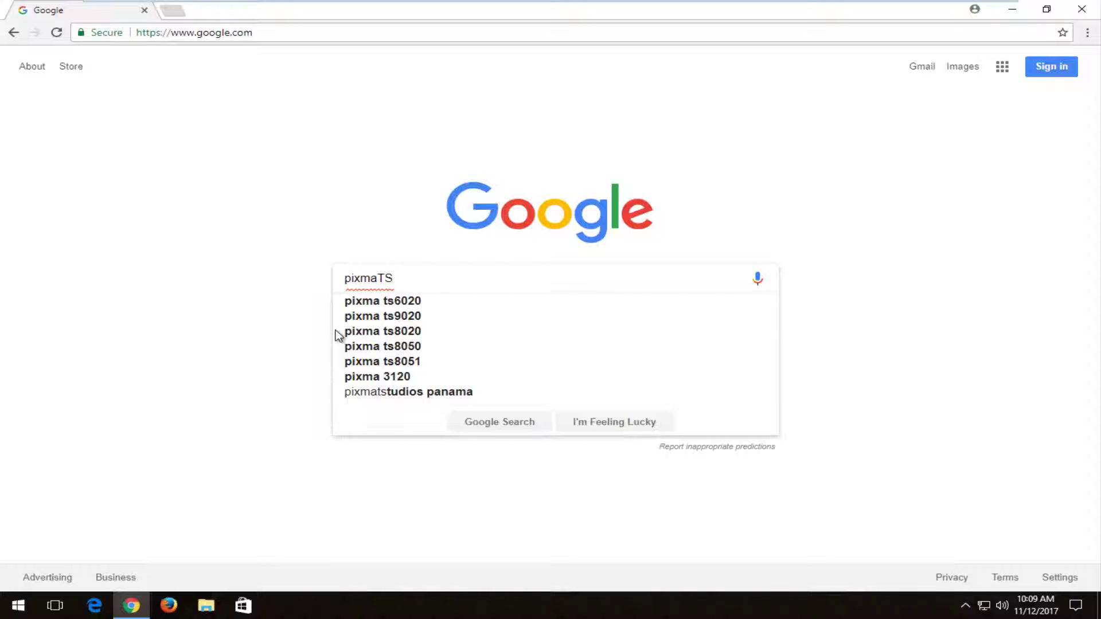
type("9120")
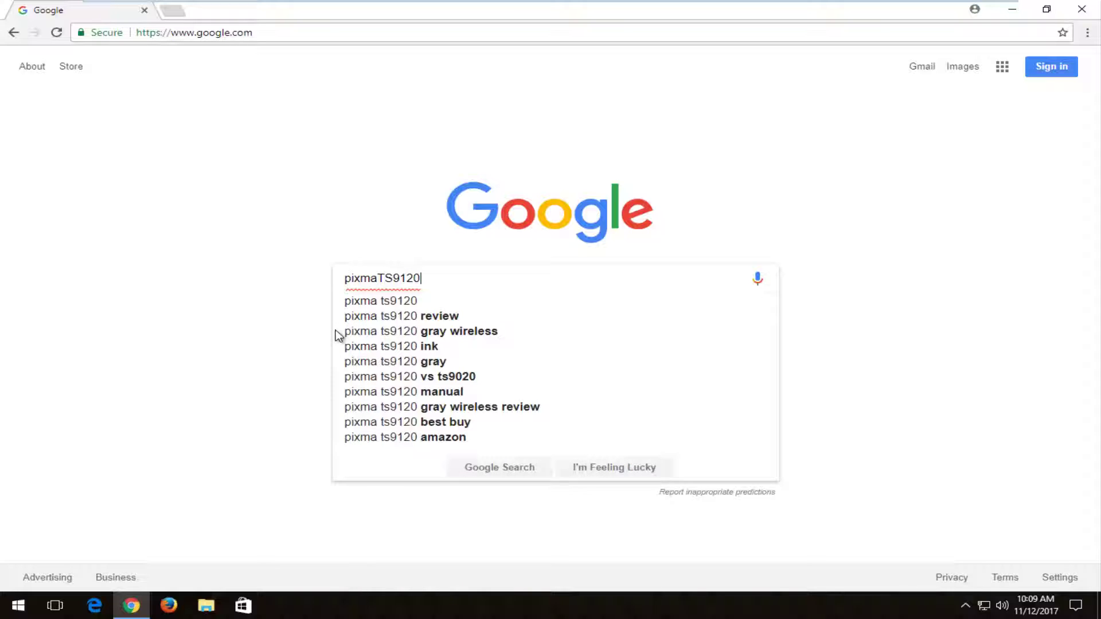
type(" driver")
key("Return")
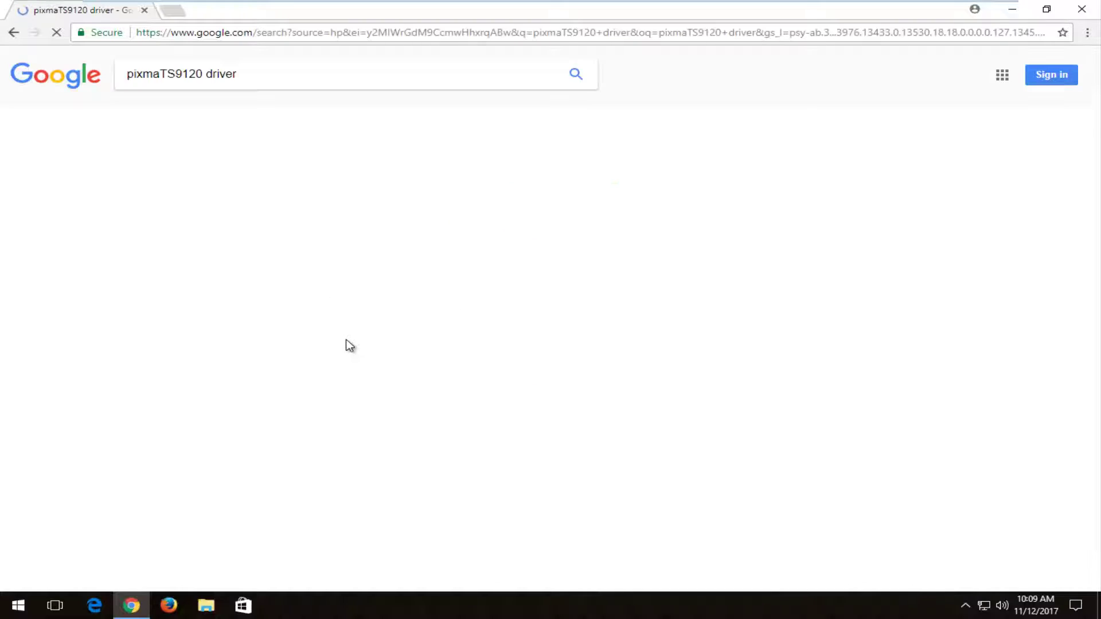
Accept the 'pixma TS9120' spelling correction and open Canon USA's PIXMA TS9120 support page.
left_click(265, 182)
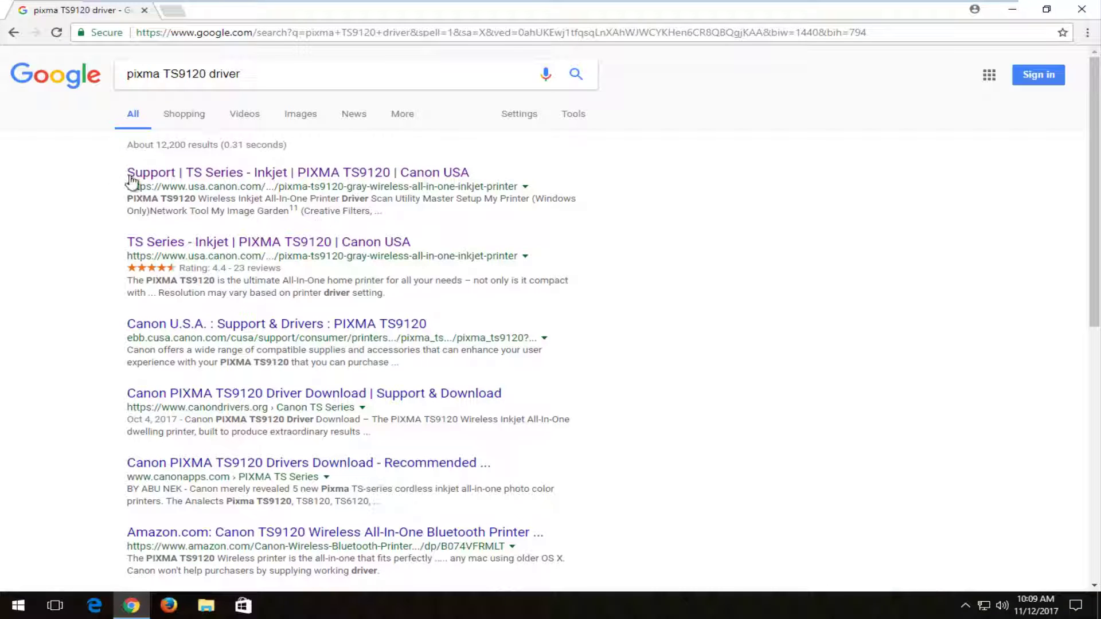
left_click(202, 173)
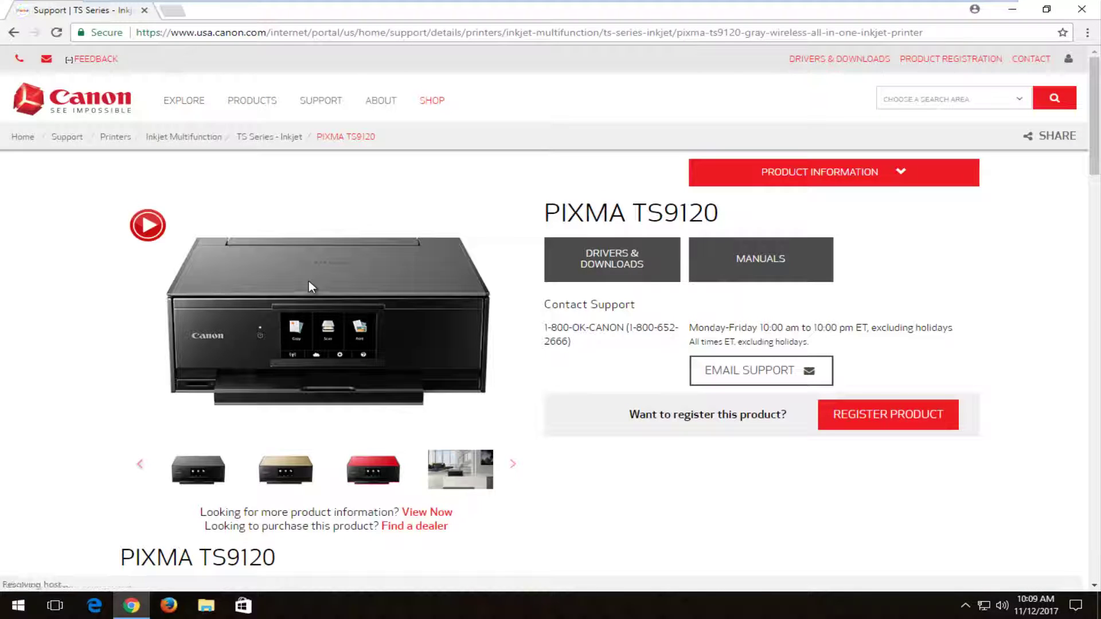
Jump to Drivers & Downloads and keep Windows 10 (Detected) as the operating system.
left_click(625, 262)
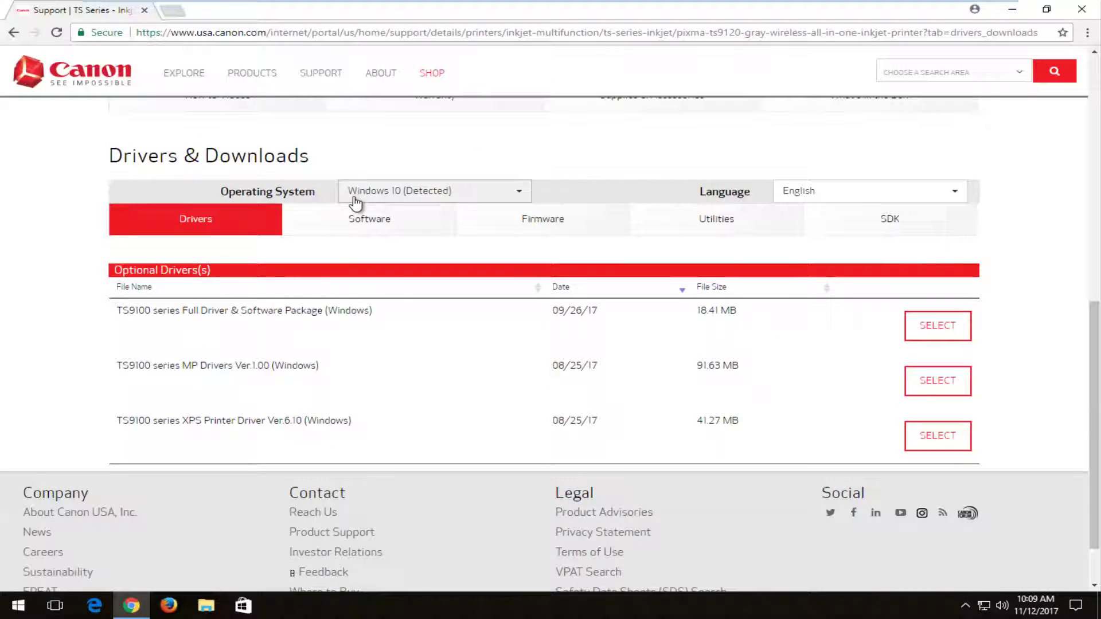
left_click(424, 194)
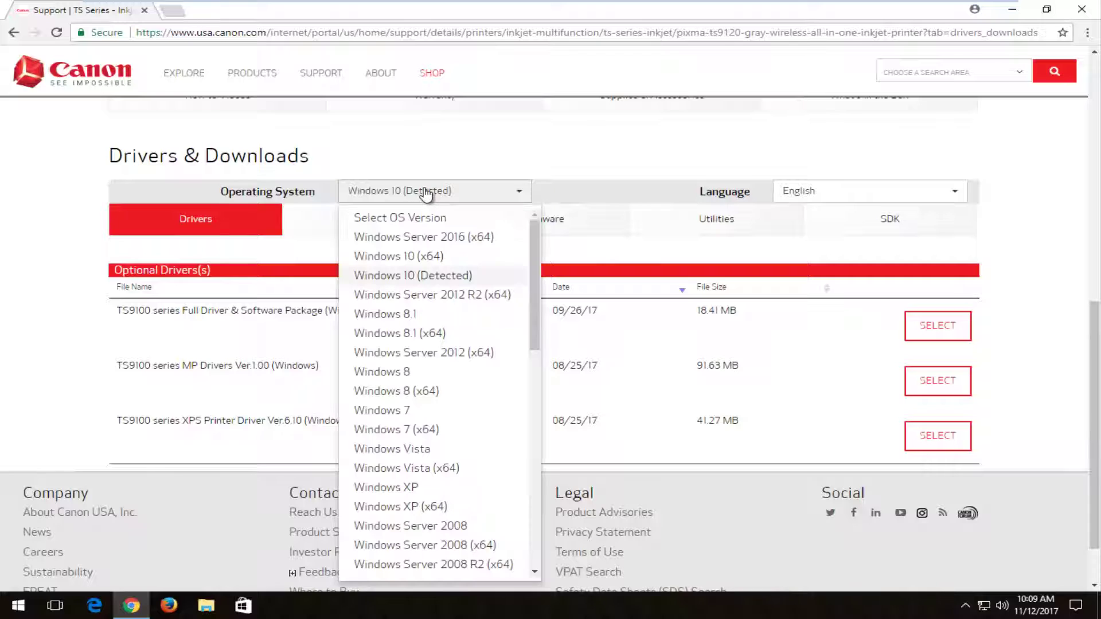
left_click(425, 194)
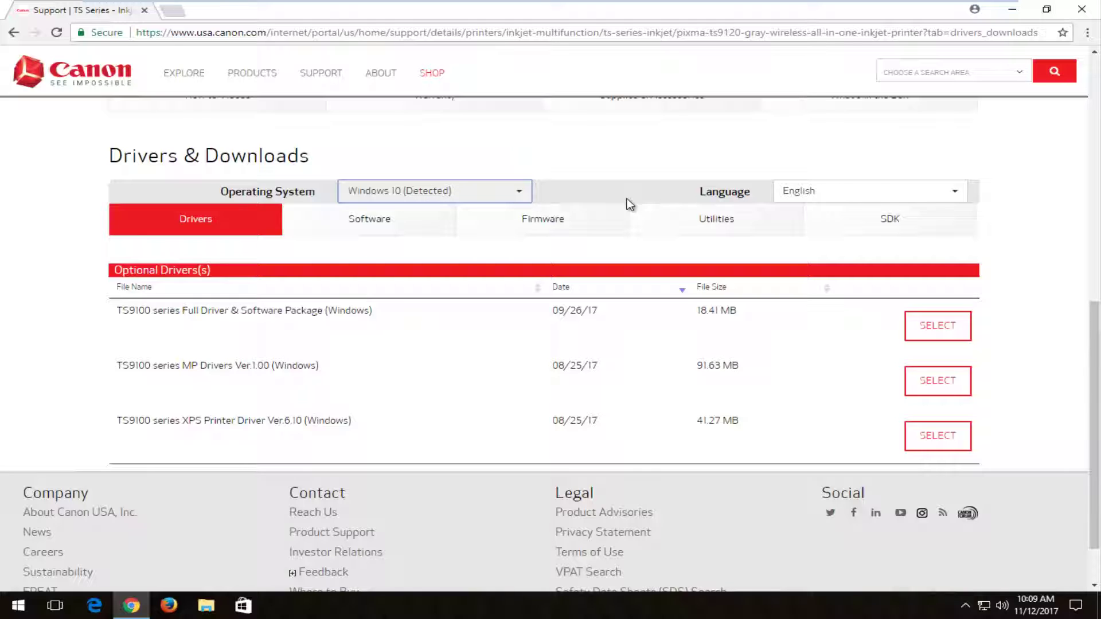
left_click(519, 196)
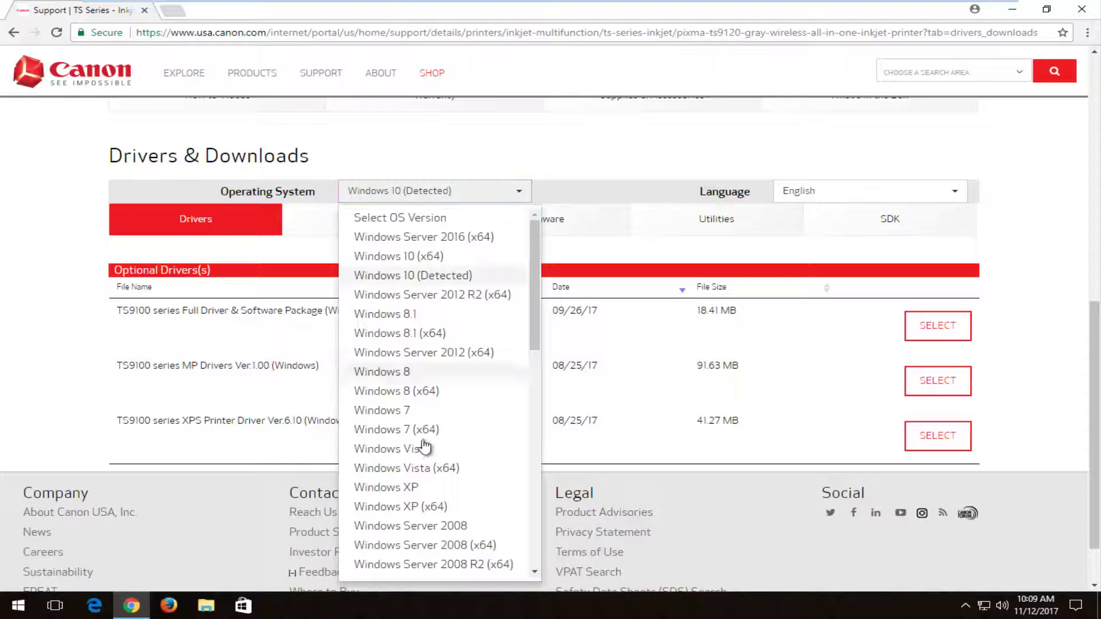
scroll(419, 439, "down", 10)
scroll(414, 427, "up", 5)
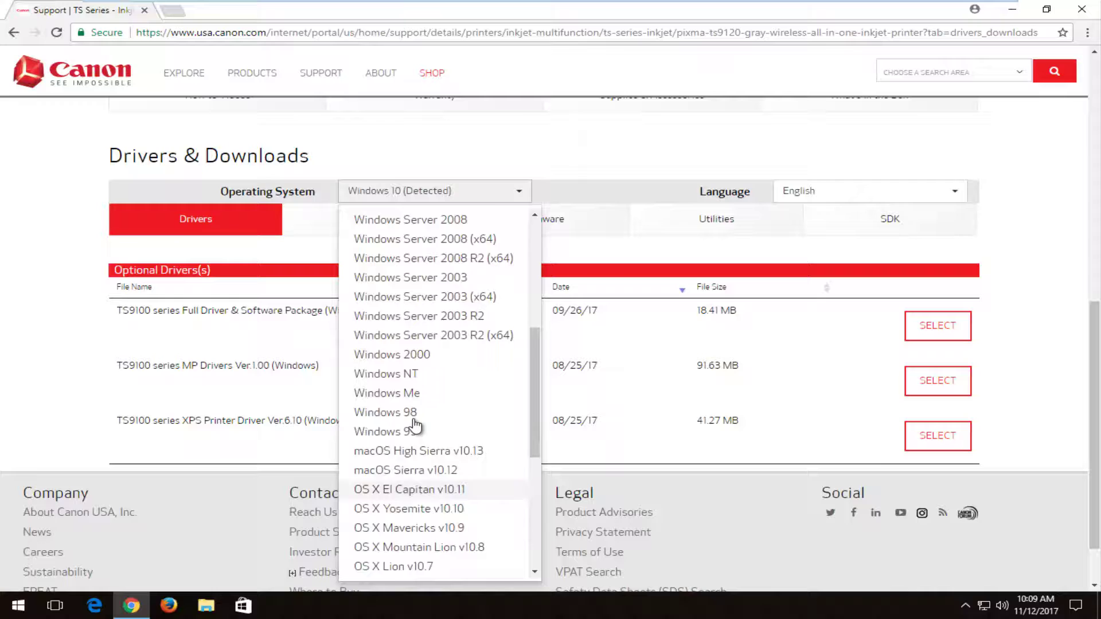
scroll(413, 421, "down", 8)
left_click(66, 214)
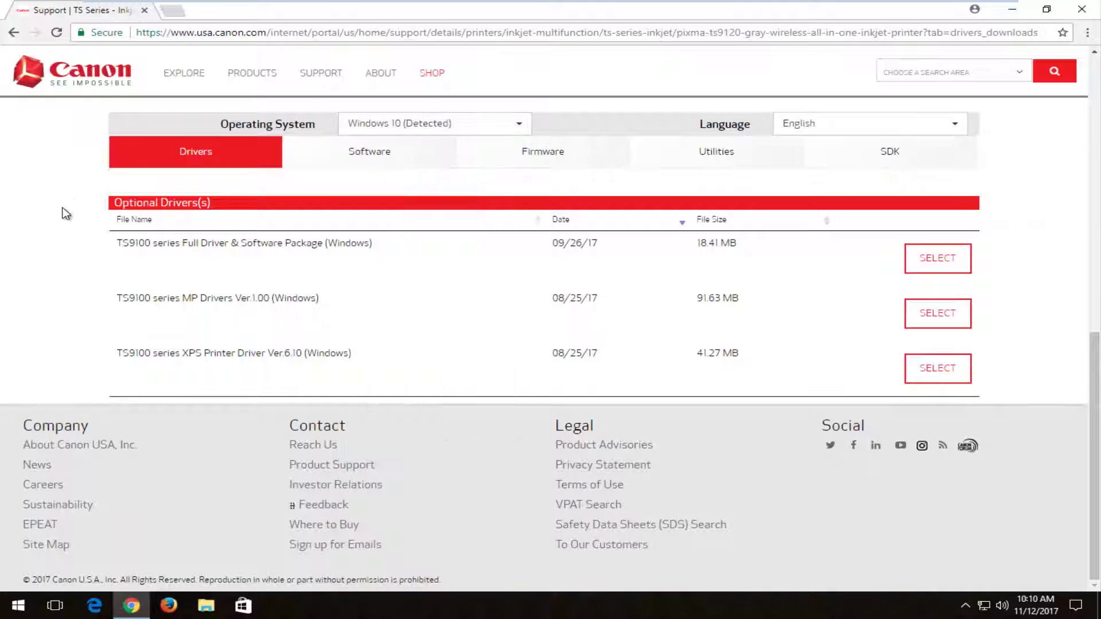
scroll(22, 289, "up", 4)
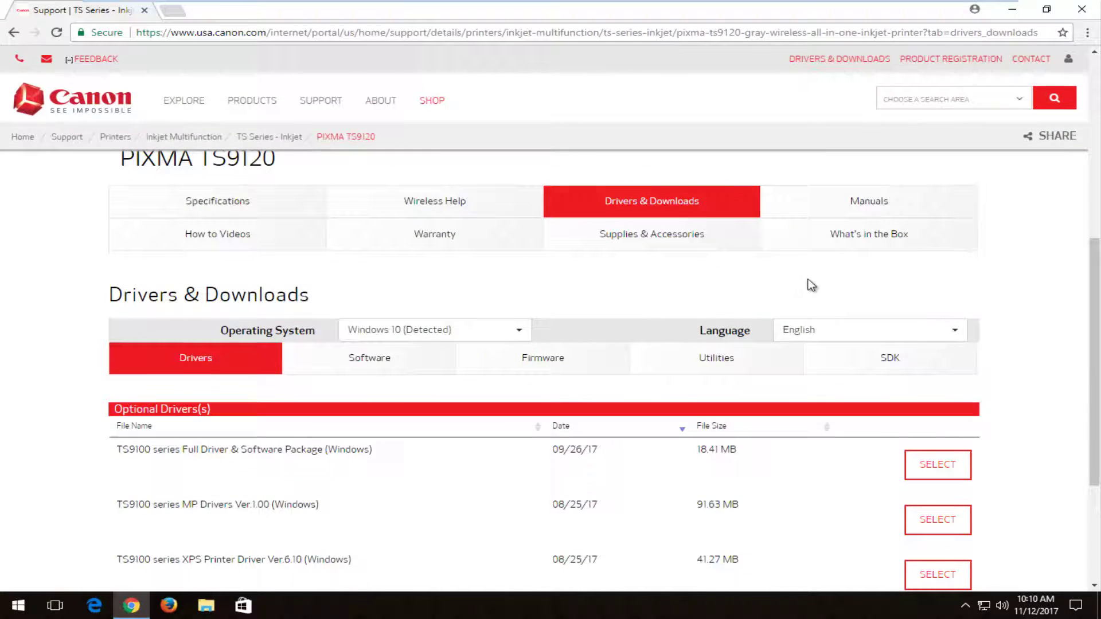
Keep English as the download language and scroll down to the listed drivers.
left_click(821, 330)
left_click(819, 331)
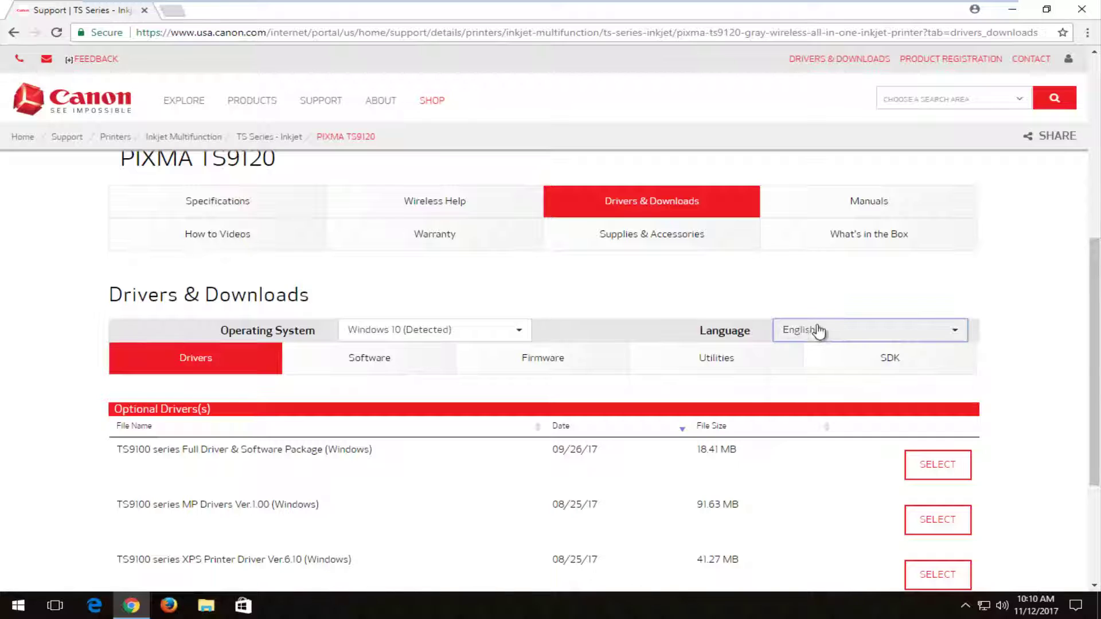
left_click(747, 290)
scroll(665, 290, "down", 1)
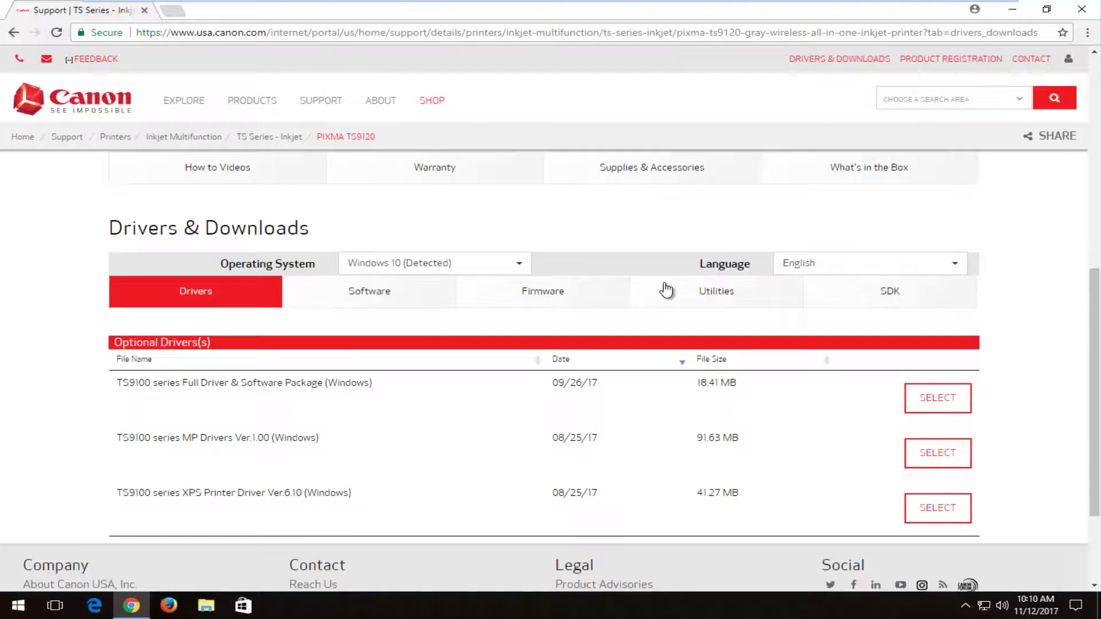
scroll(665, 289, "down", 1)
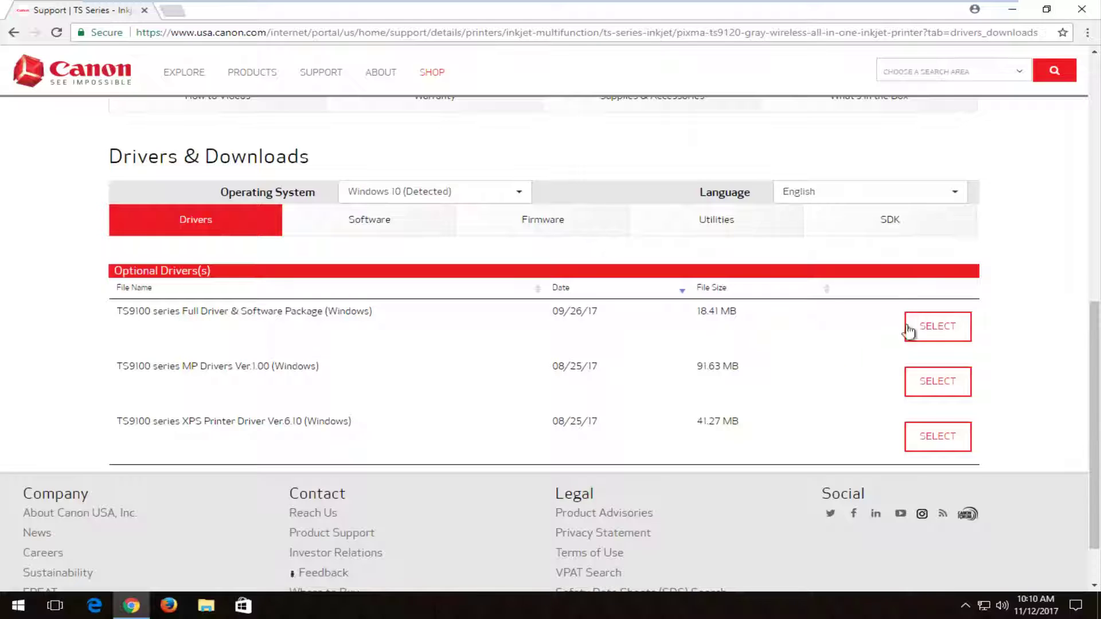
Select the TS9100 series Full Driver & Software Package for Windows for download.
left_click(929, 330)
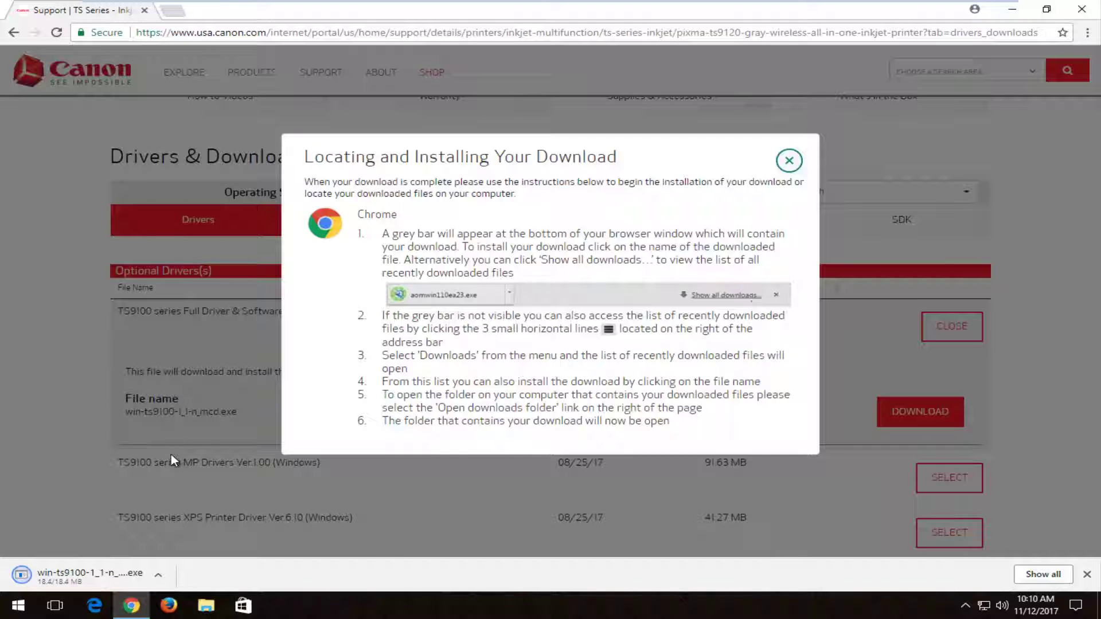
Run the downloaded win-ts9100-1_1-n_mcd.exe, approve the User Account Control prompt, and minimize Chrome.
left_click(29, 574)
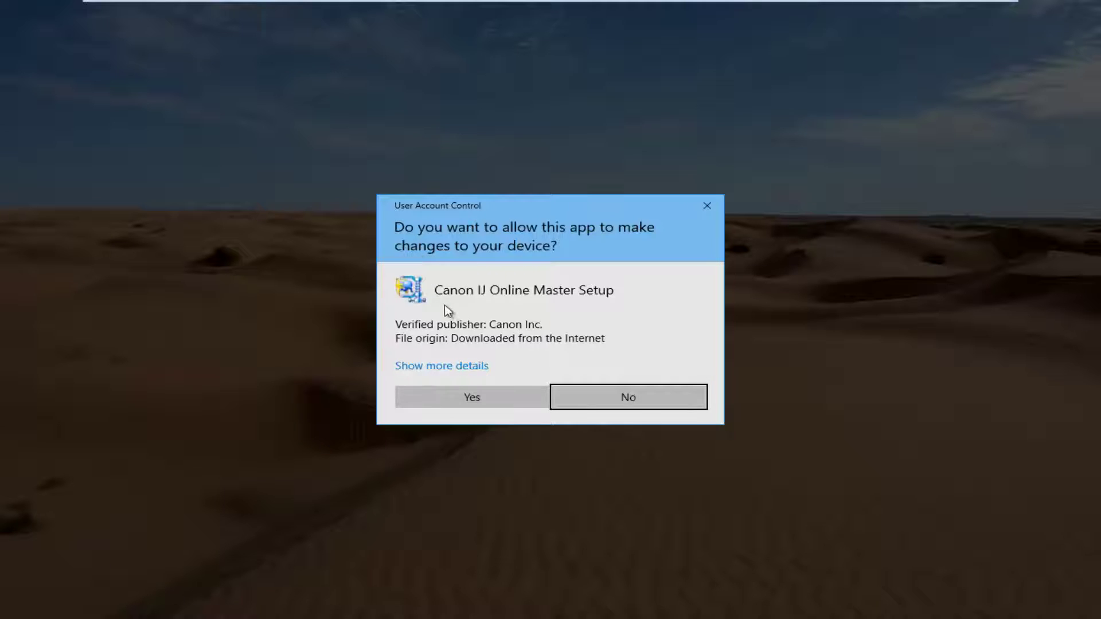
left_click(455, 397)
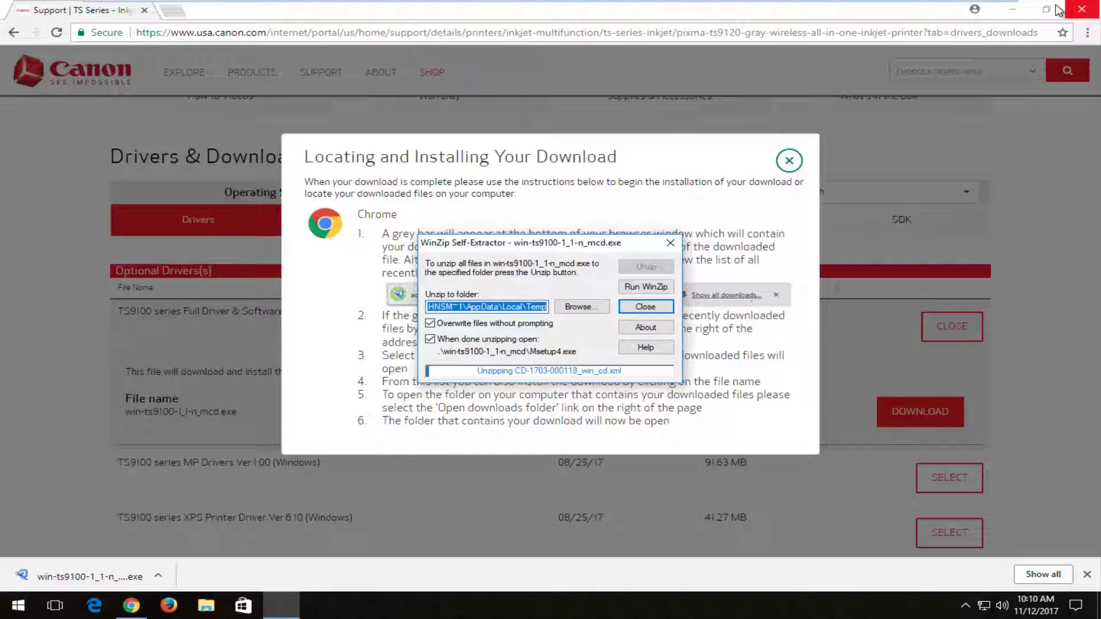
left_click(1023, 8)
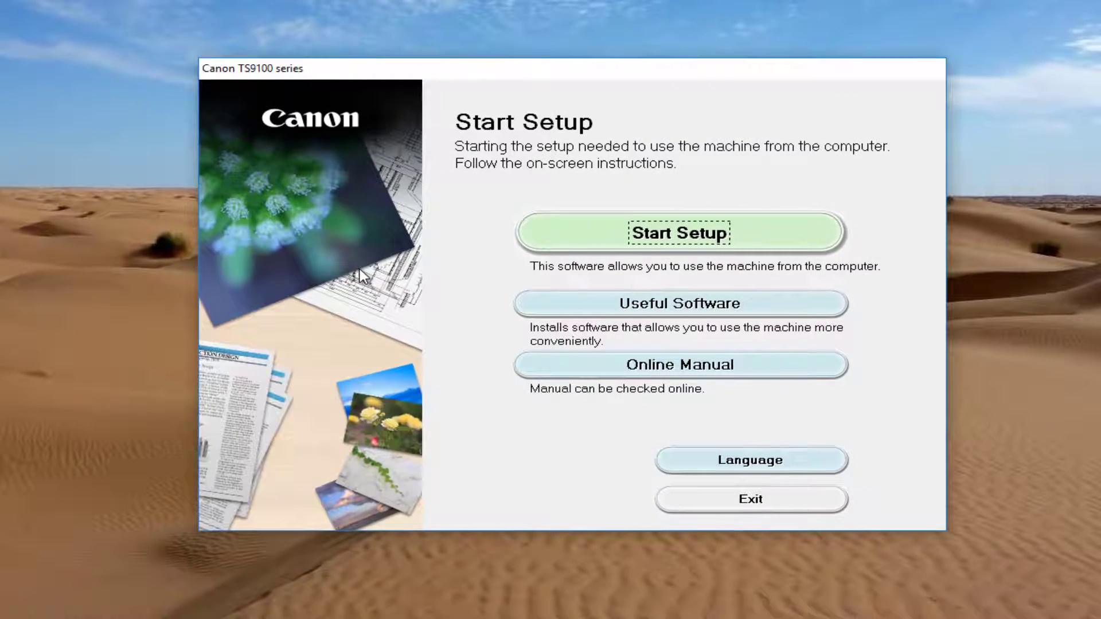
Start the TS9100 series setup and let it download all 14 driver and software items.
left_click(648, 237)
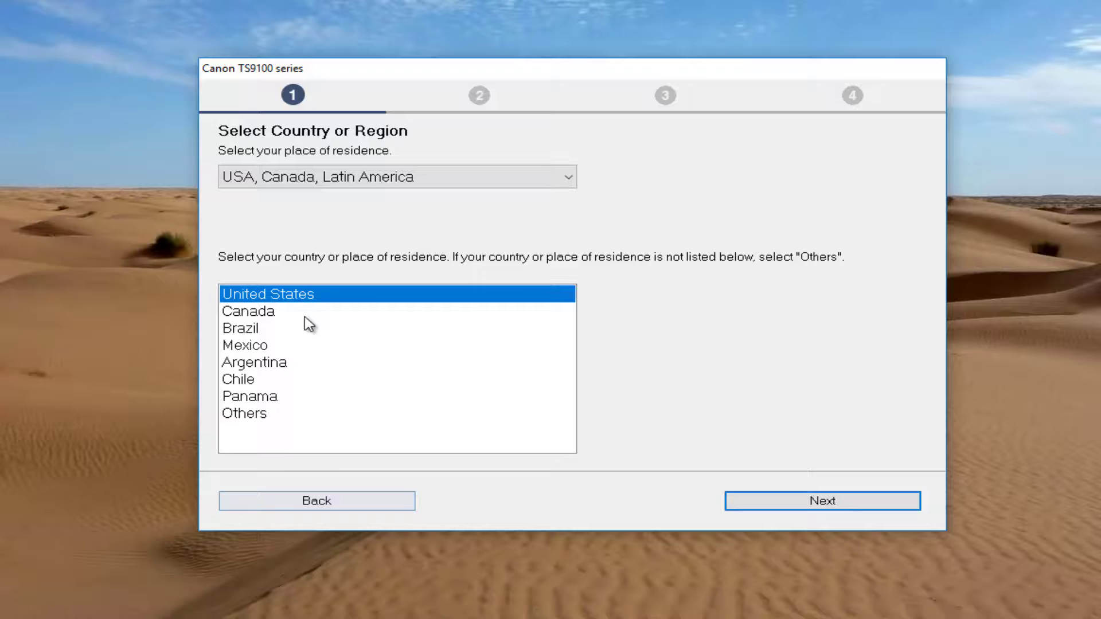
Confirm United States as the region, accept the licence agreement, and decline the Extended Survey Program.
left_click(784, 509)
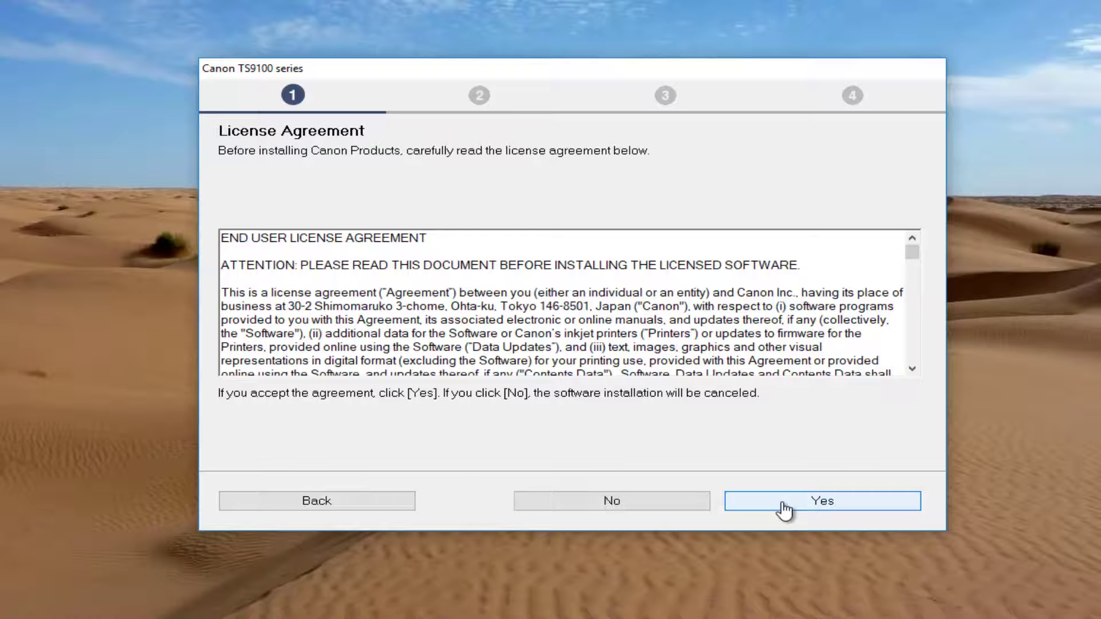
left_click(784, 509)
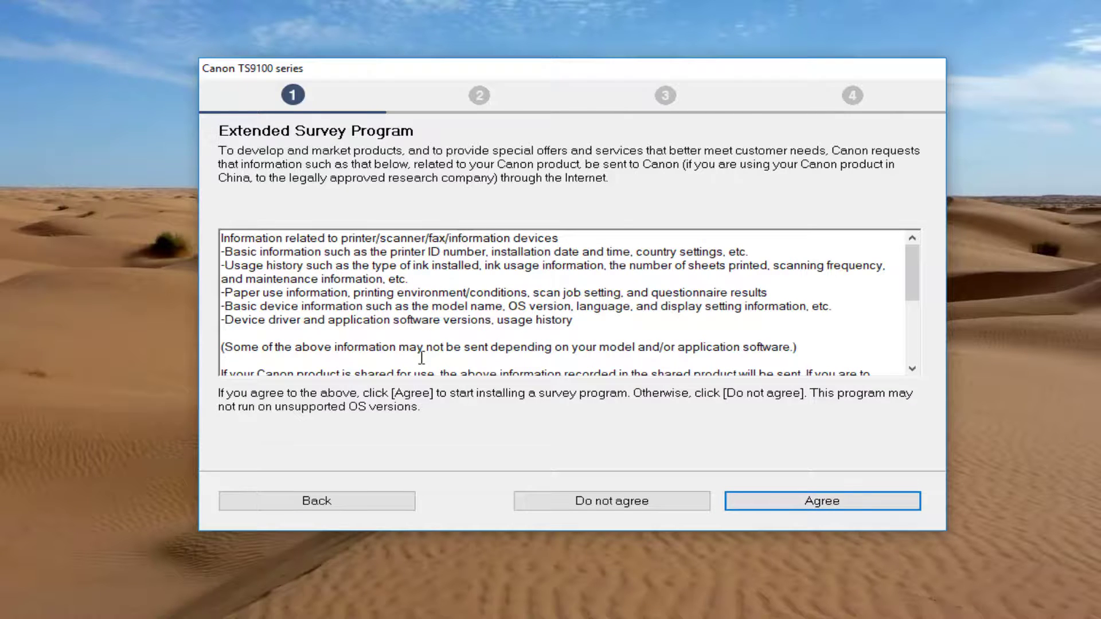
left_click(591, 502)
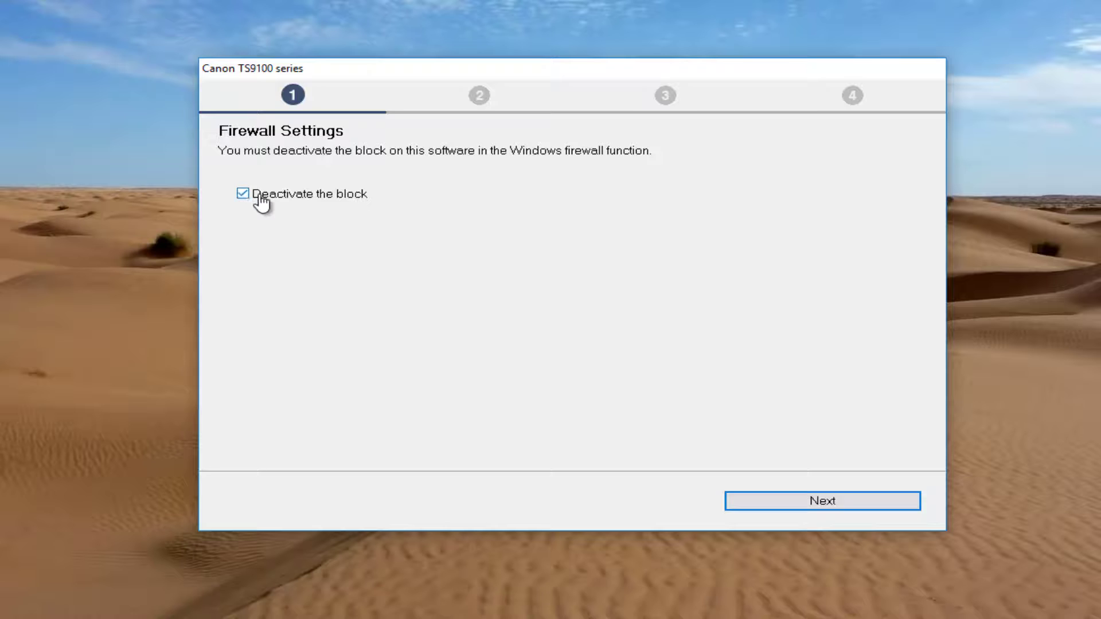
Keep 'Deactivate the block' checked to unblock the software in the firewall and continue.
left_click(769, 501)
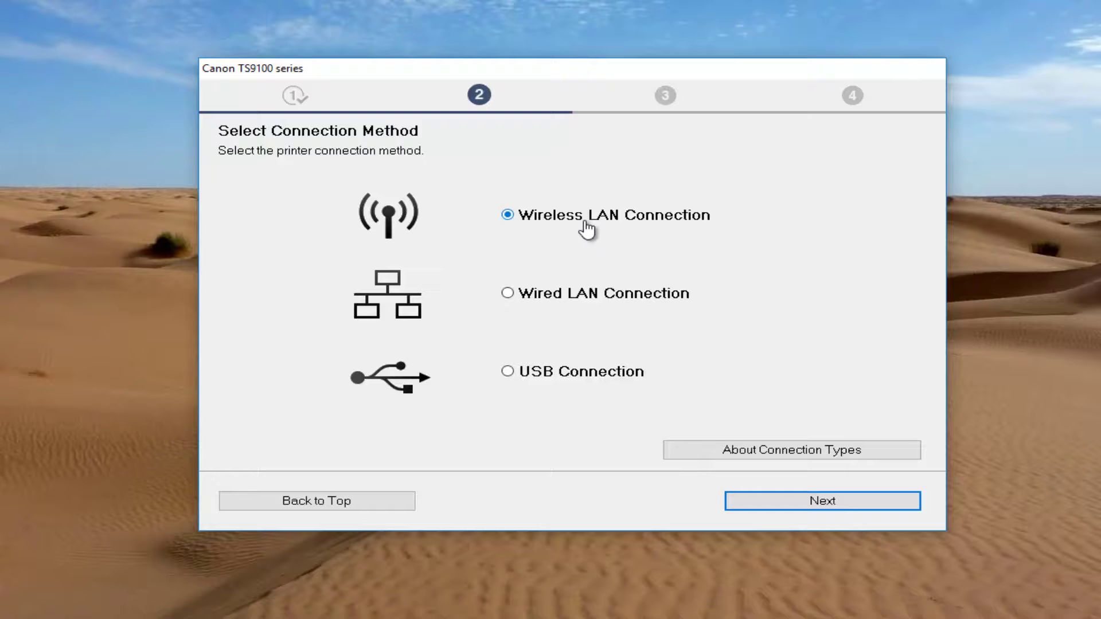
Continue with Wireless LAN Connection and confirm the printer is powered on to start detection.
left_click(794, 516)
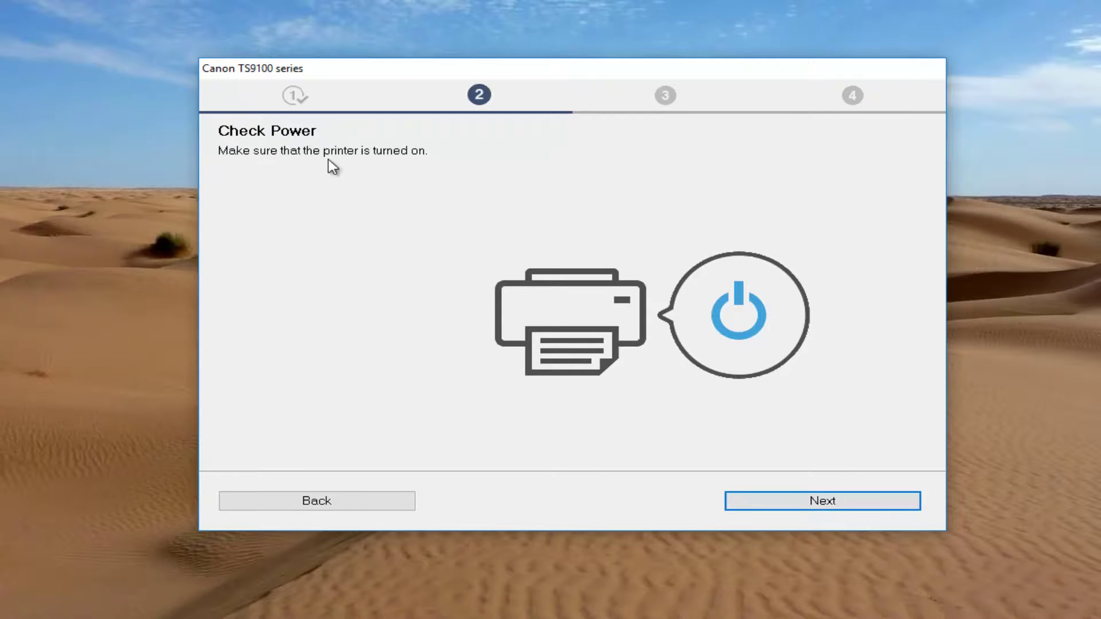
left_click(770, 510)
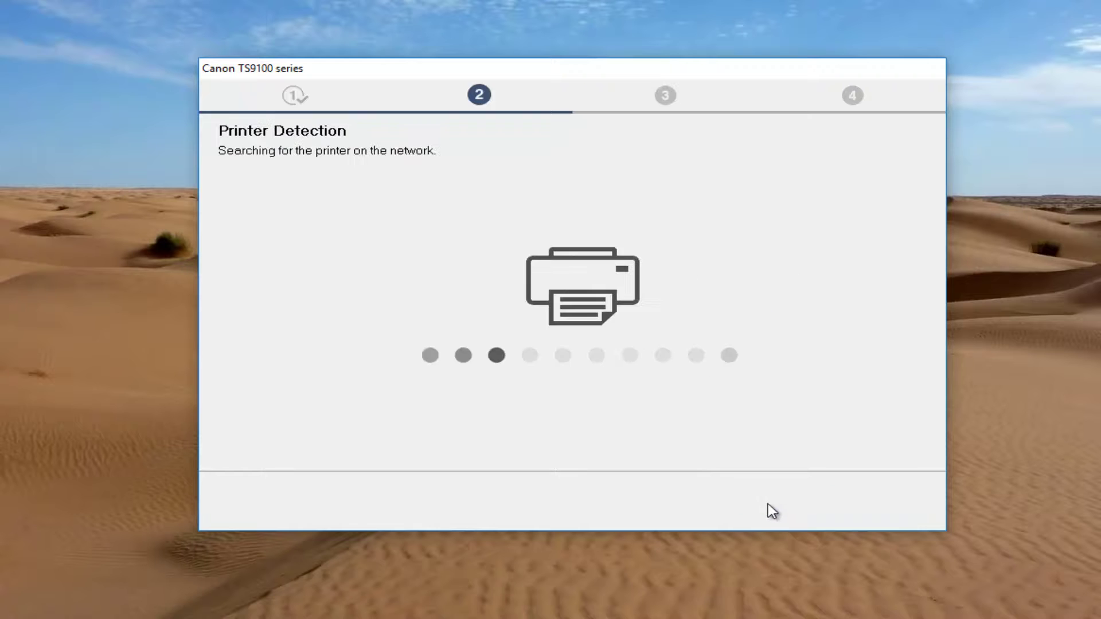